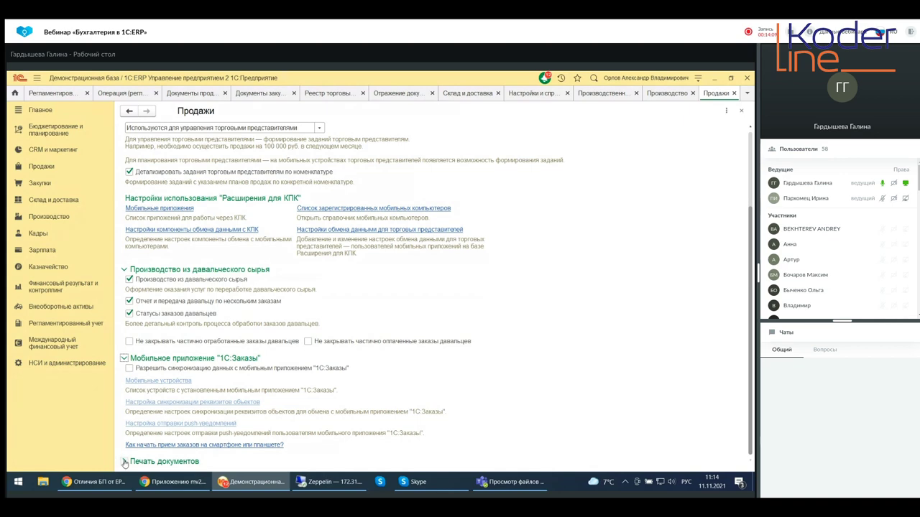
Expand the "Печать документов" section of the sales settings and review its document printing options.
click(125, 464)
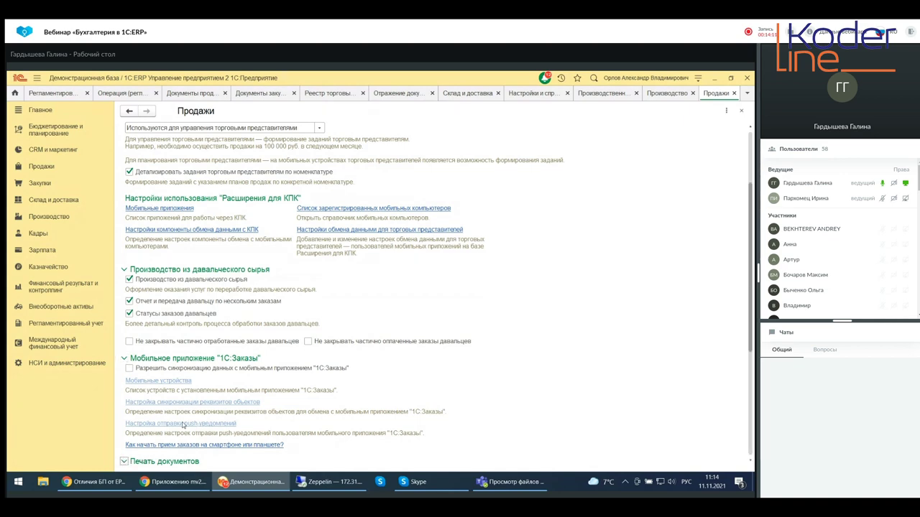
scroll(181, 429, down, 3)
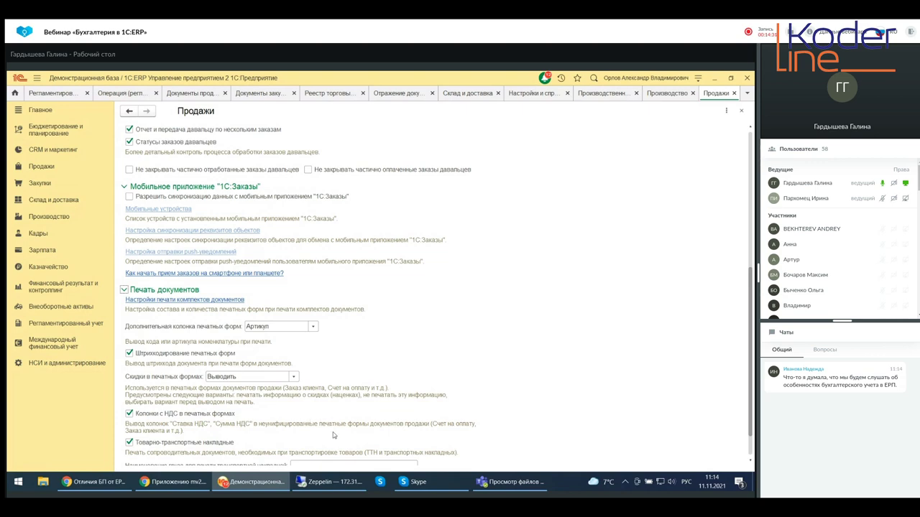
scroll(333, 434, down, 1)
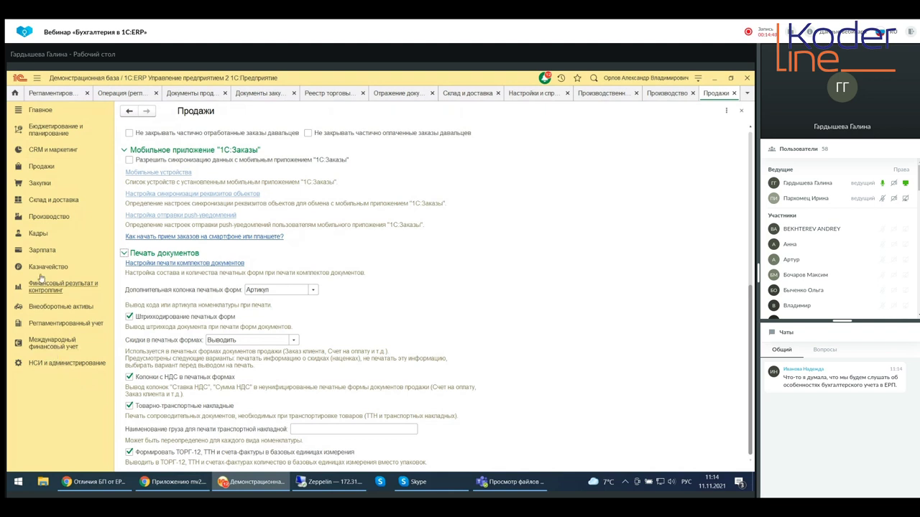
Open the "Склад и доставка" settings from the master data and administration section and review the warehouse and delivery options.
click(43, 201)
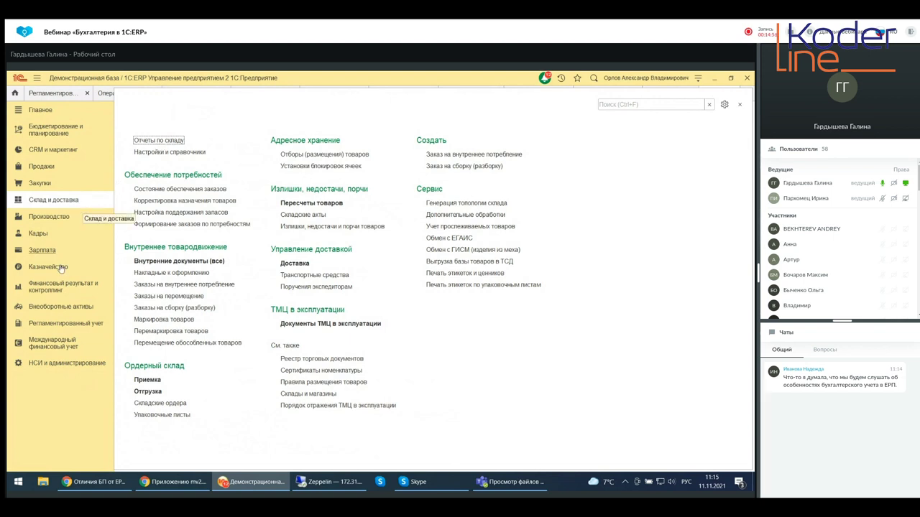
click(86, 364)
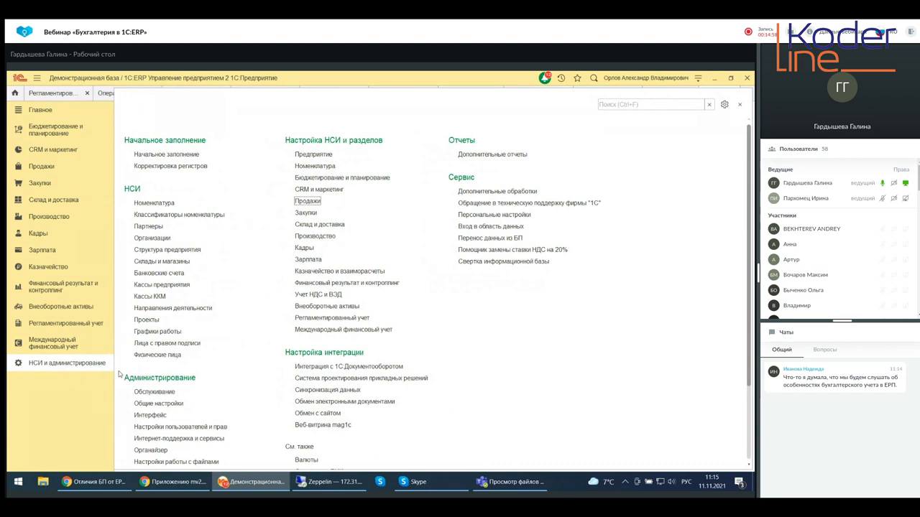
click(316, 224)
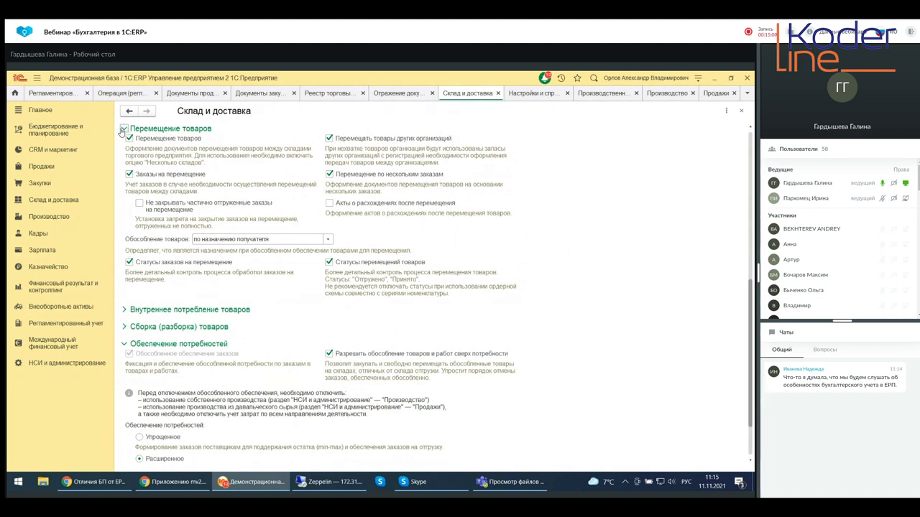
scroll(135, 245, up, 10)
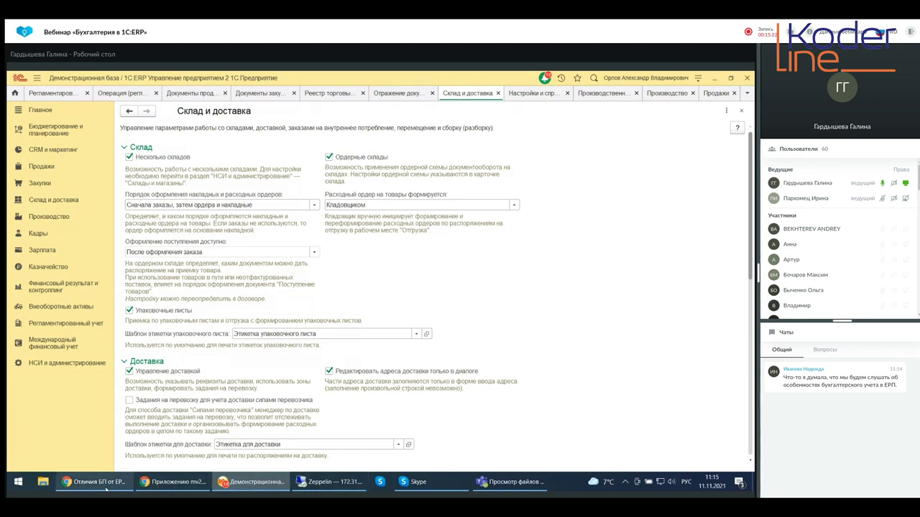
Switch to the PowerPoint presentation in the browser and display slide 9 with the chart of accounts.
click(106, 488)
scroll(79, 440, down, 3)
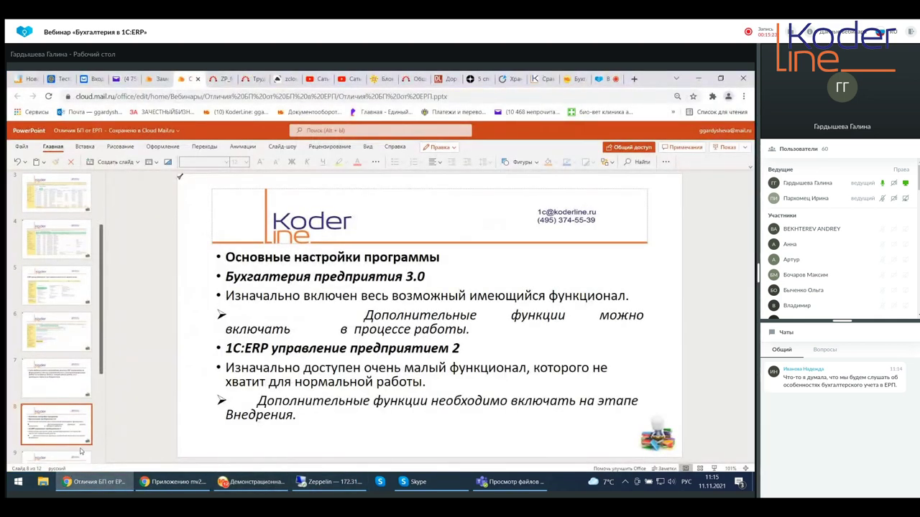
click(64, 332)
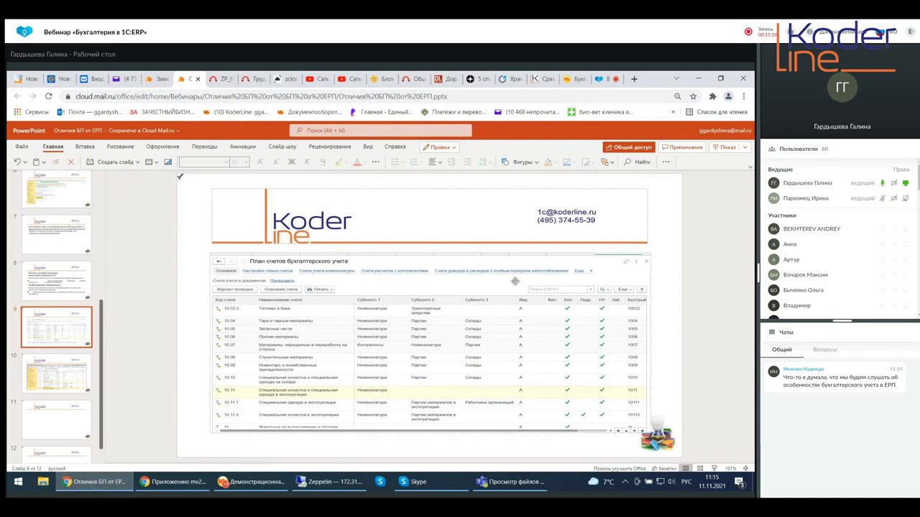
Switch to Бухгалтерия предприятия, view the "Инвентаризация товаров" list from the warehouse section, and close it.
click(580, 79)
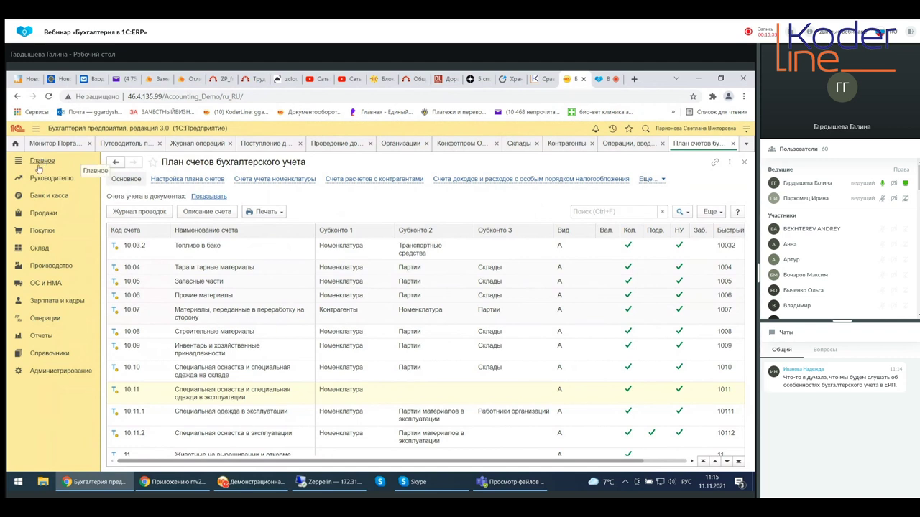
click(31, 250)
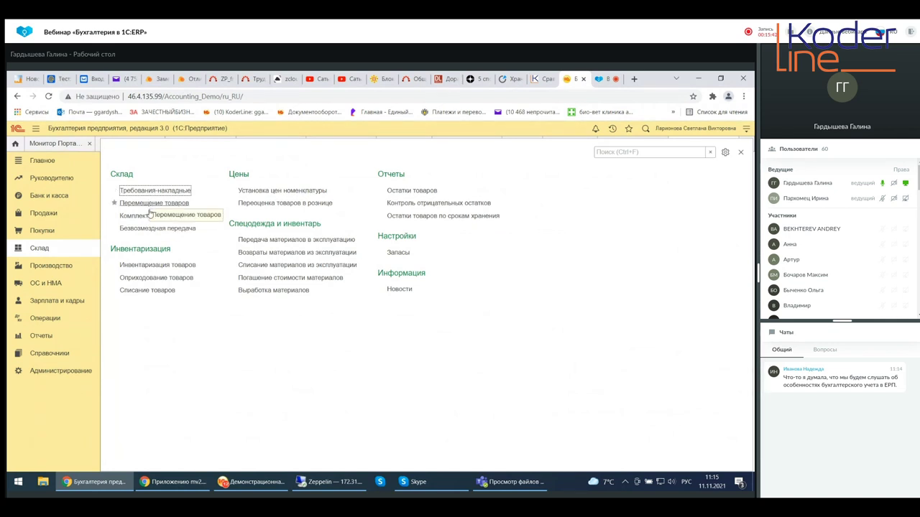
click(149, 265)
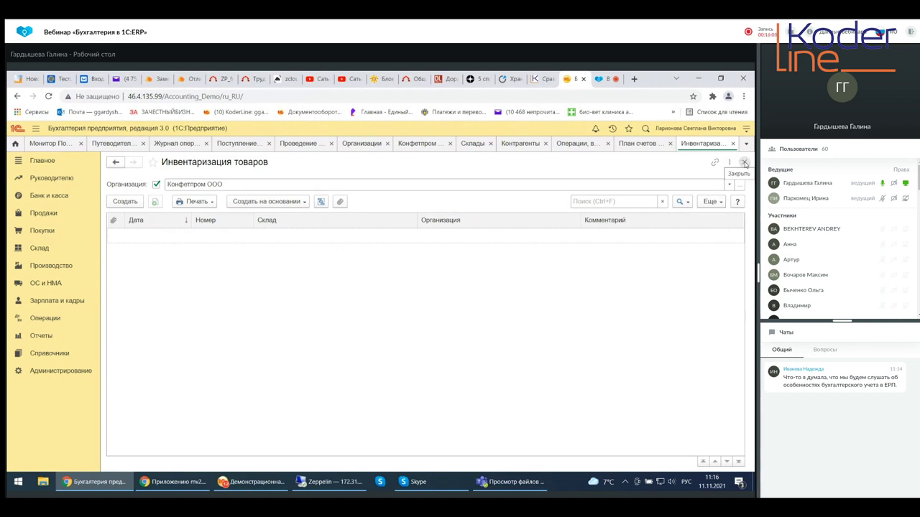
click(744, 164)
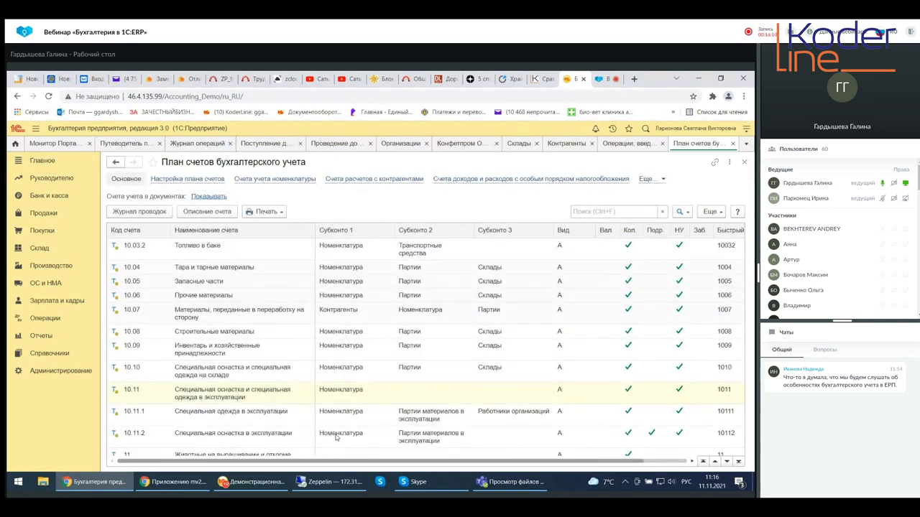
Switch back to 1C:ERP, close the "Склад и доставка" settings, and open the "Пересчеты товаров" list.
click(257, 482)
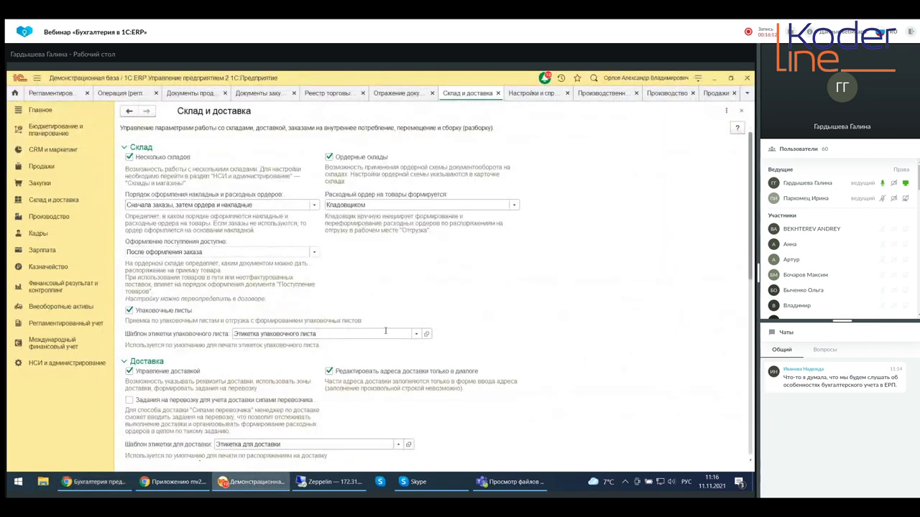
click(741, 111)
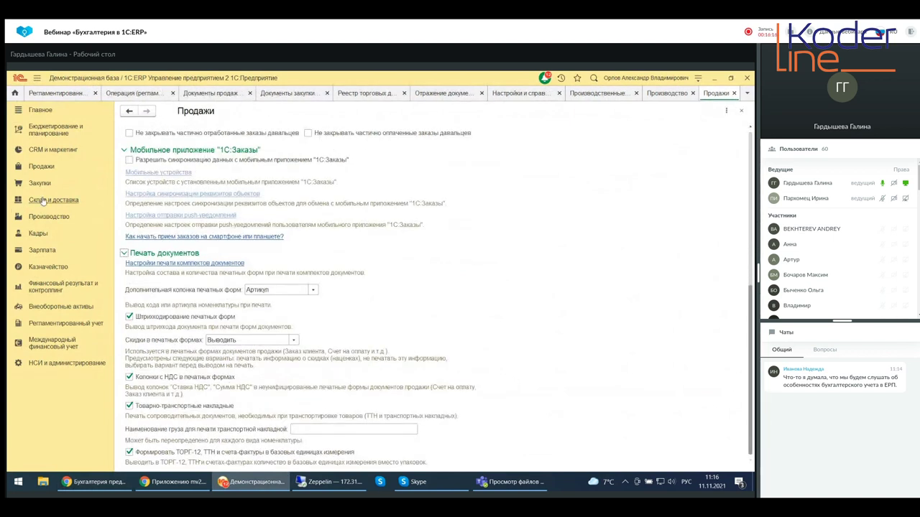
click(43, 203)
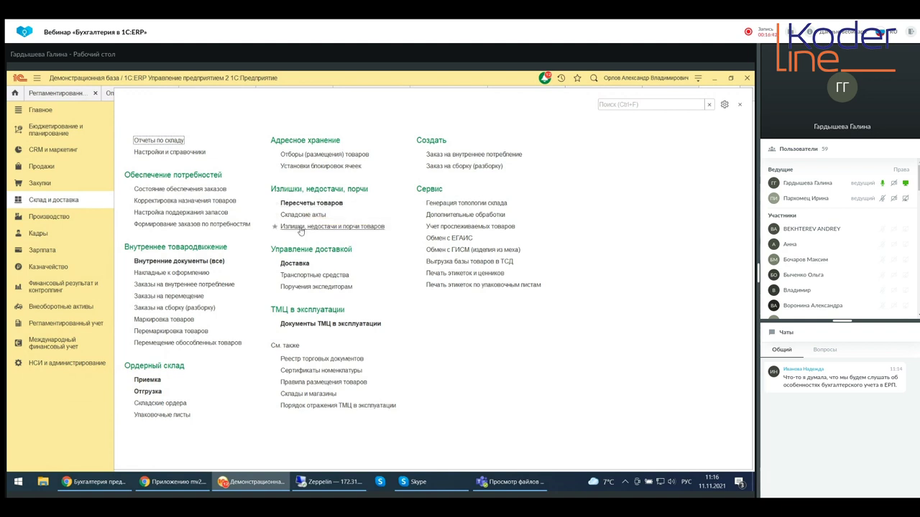
click(302, 204)
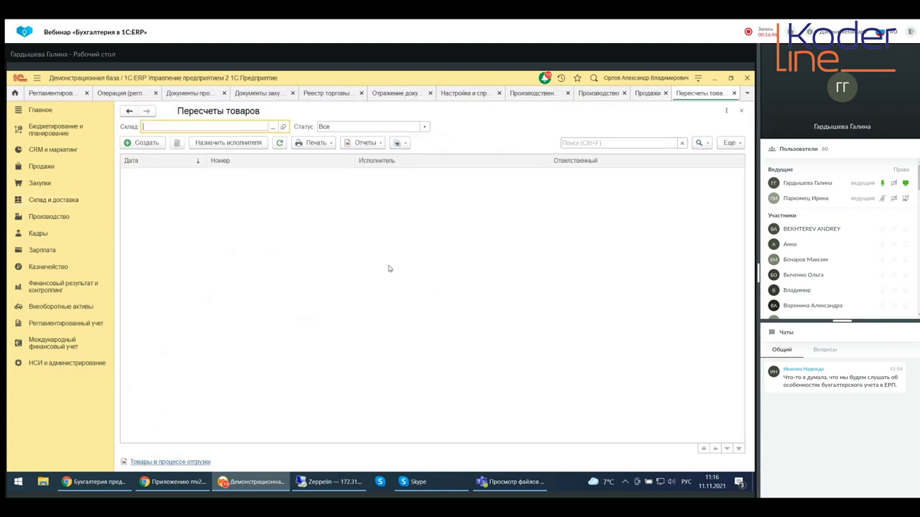
Start a new goods recount document, view its "Товары" table and available print forms, and close it without saving.
click(141, 143)
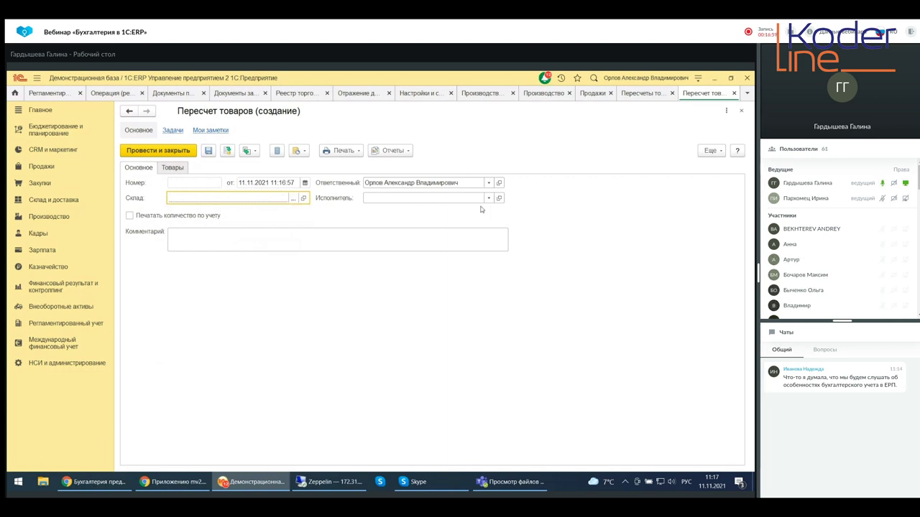
click(173, 167)
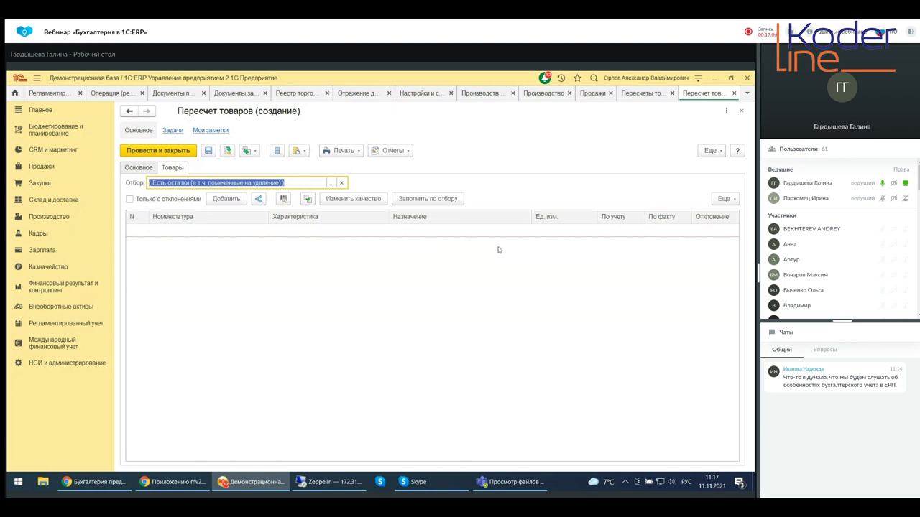
click(334, 152)
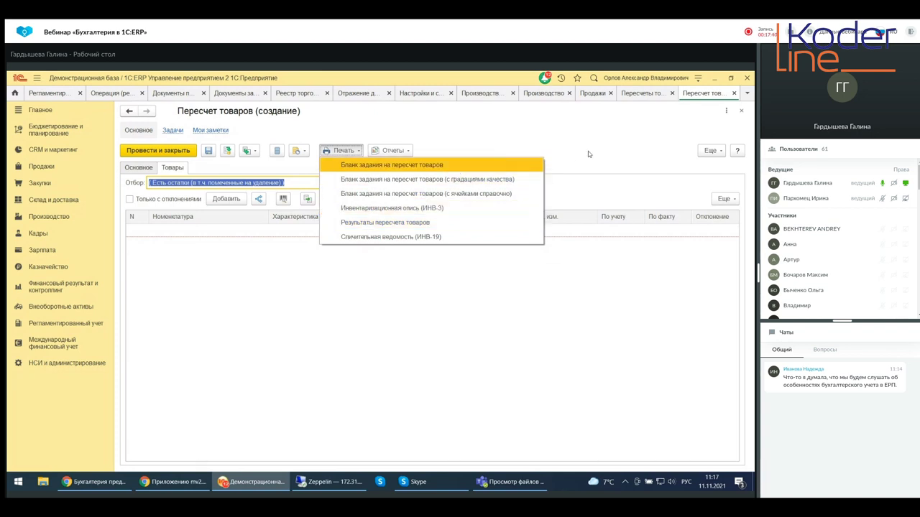
click(741, 111)
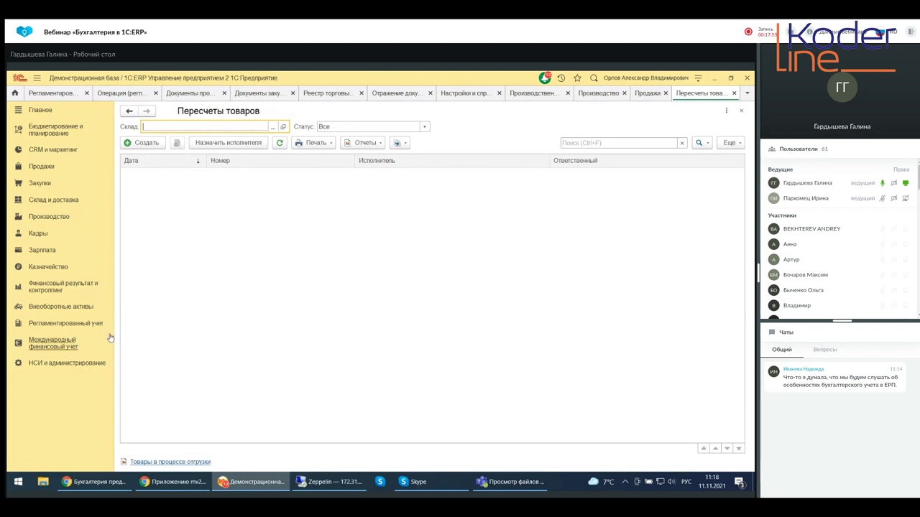
Switch to Бухгалтерия предприятия and open the "Организации" list from the main section.
click(94, 482)
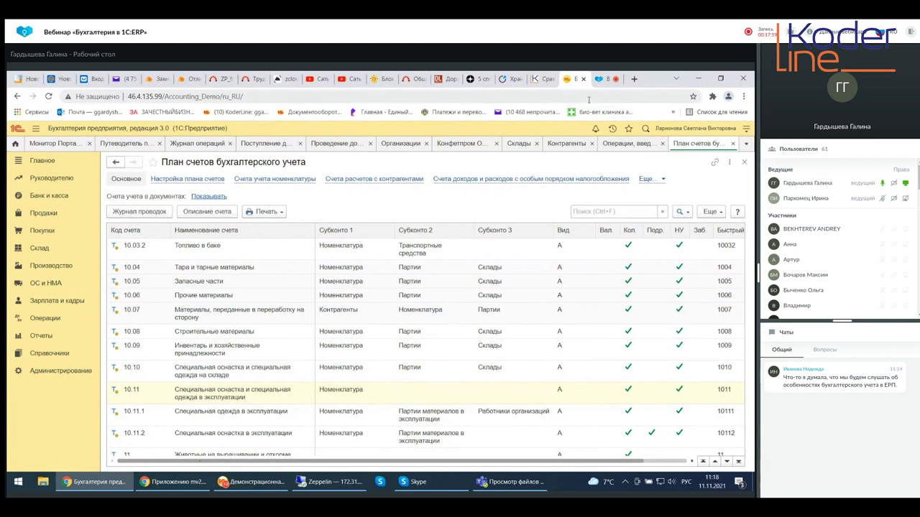
click(70, 370)
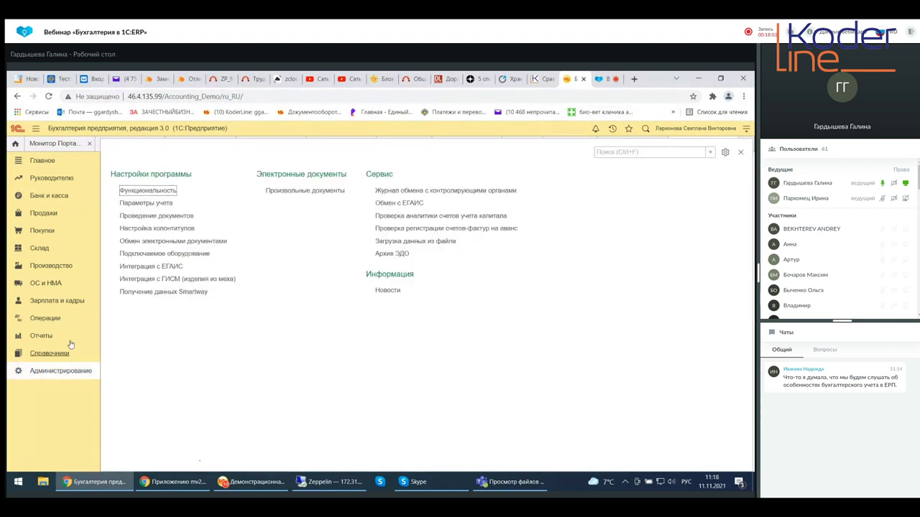
click(47, 162)
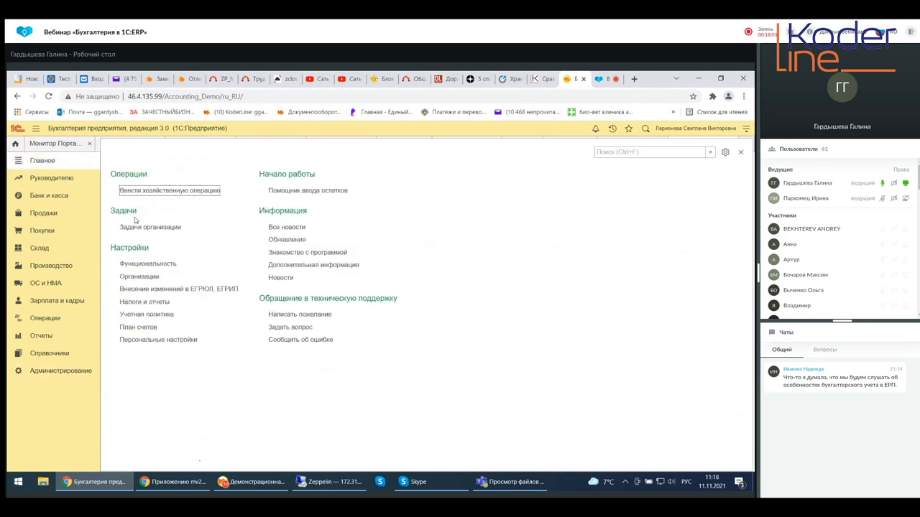
click(130, 279)
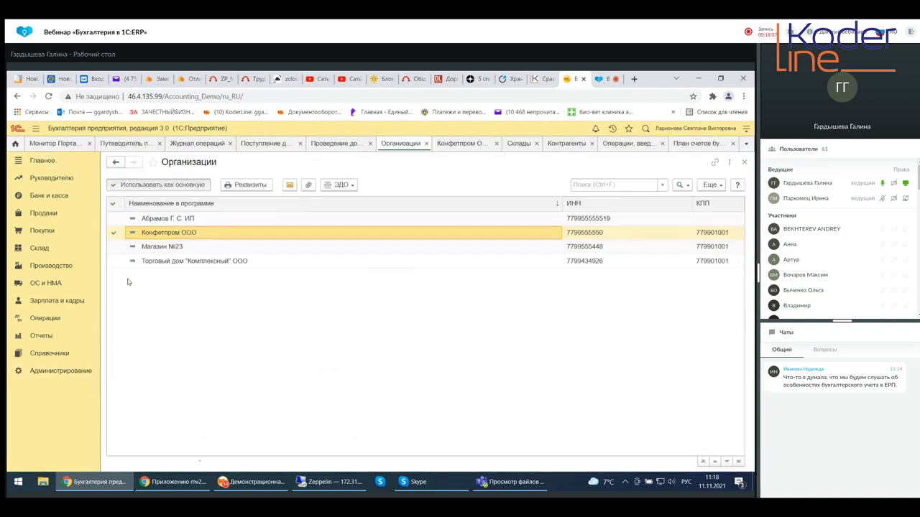
Open the sole proprietor's organization card and view its accounting policy change history.
click(170, 220)
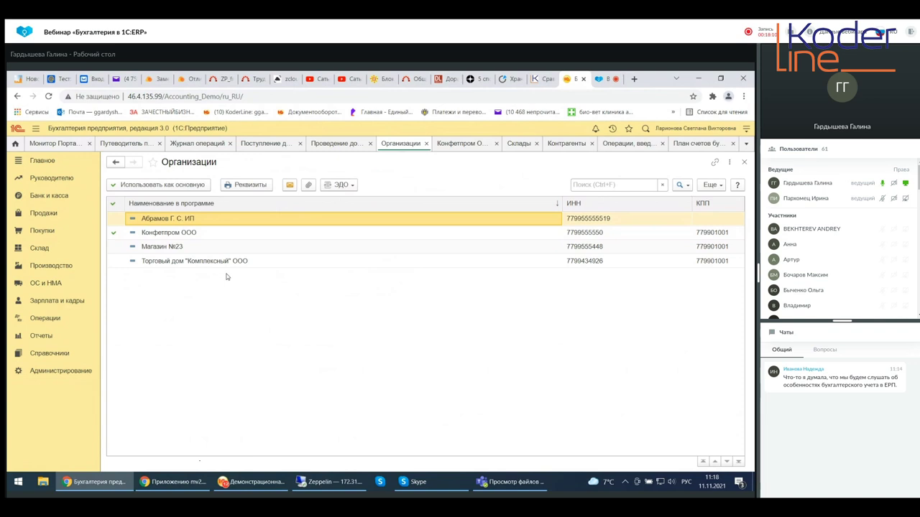
double_click(141, 219)
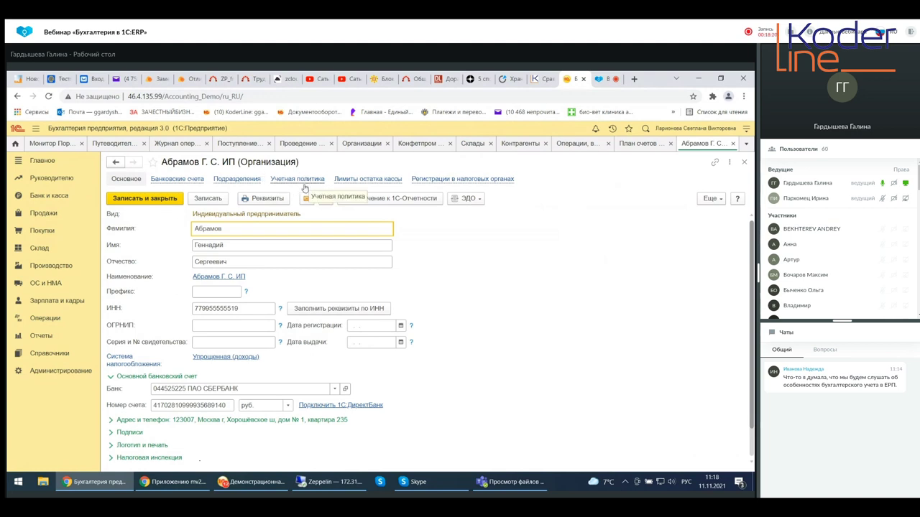
click(303, 180)
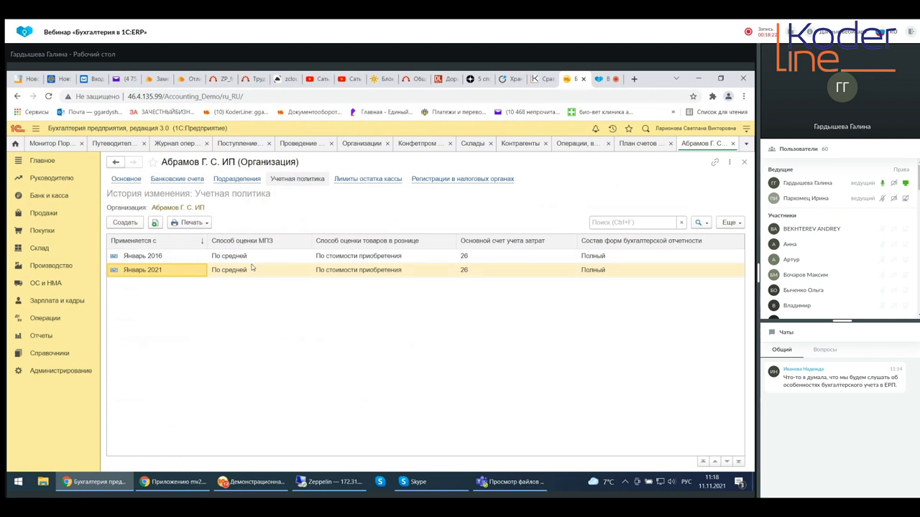
mouse_move(249, 236)
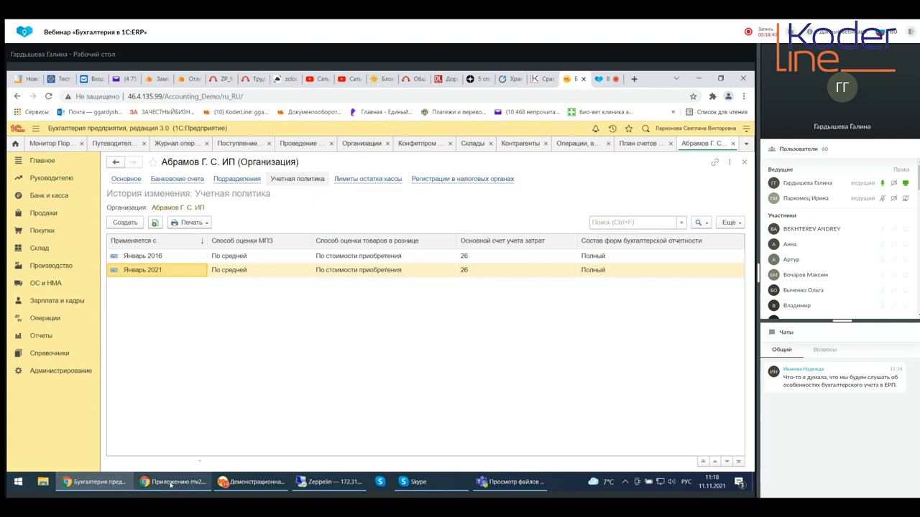
Switch to 1C:ERP, open the Андромеда Плюс organization card, and view its accounting policy and tax settings.
click(244, 485)
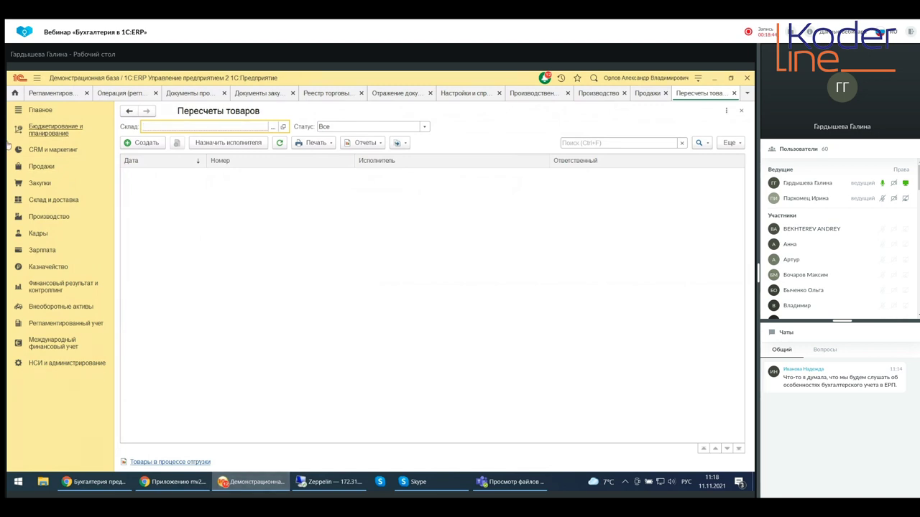
click(40, 110)
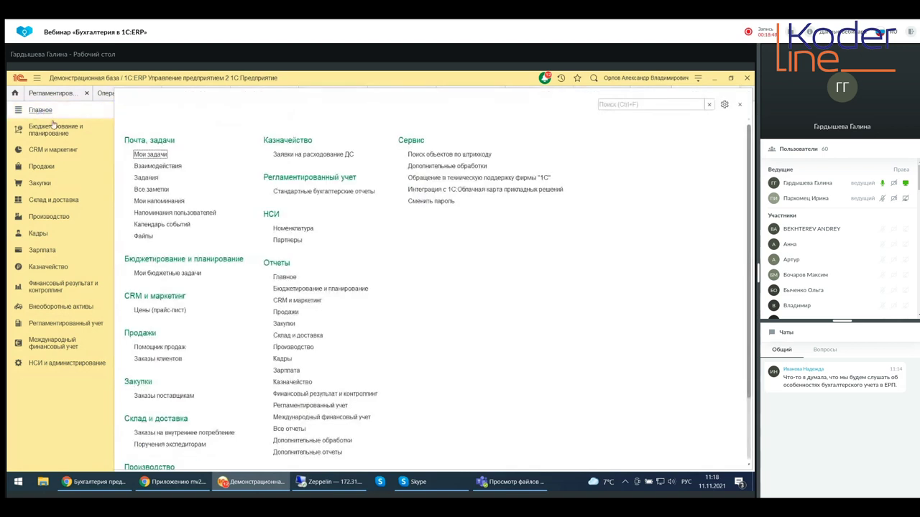
click(67, 364)
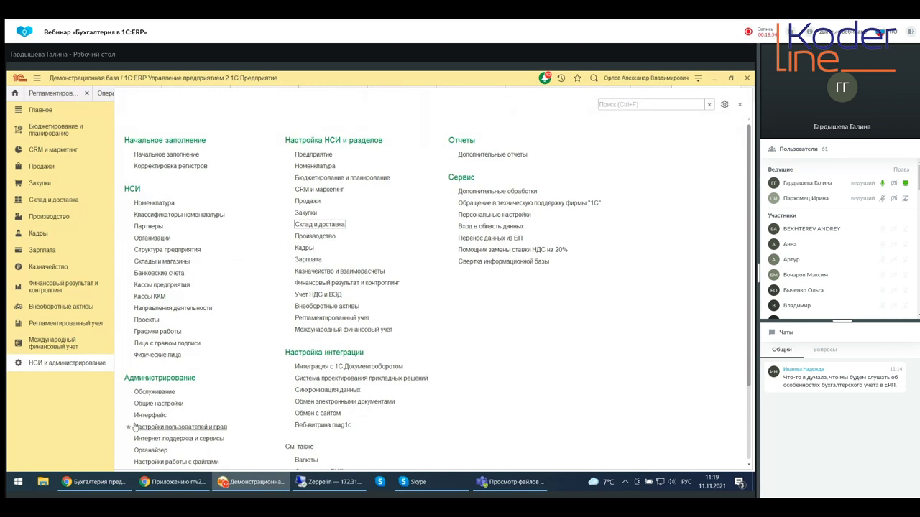
scroll(154, 417, down, 2)
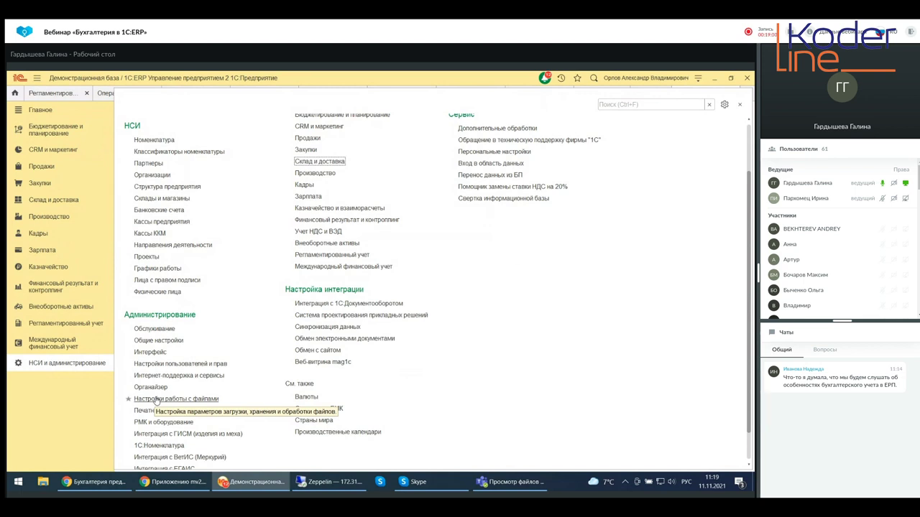
click(153, 175)
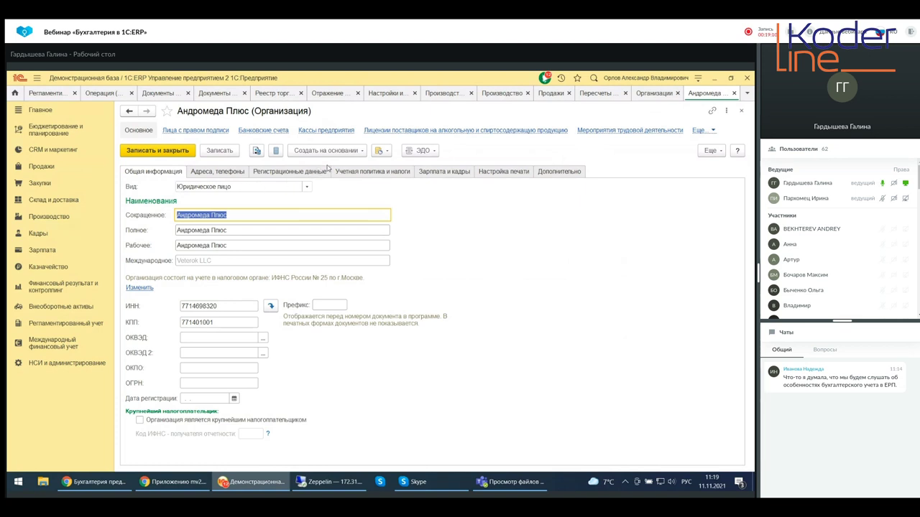
click(395, 173)
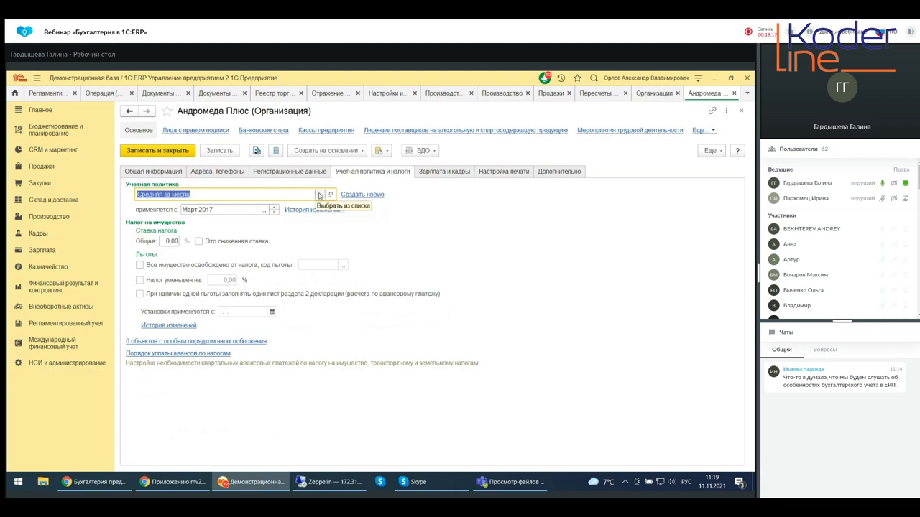
View the accounting policies available for Андромеда Плюс and the blank new policy form, closing it without saving.
click(319, 195)
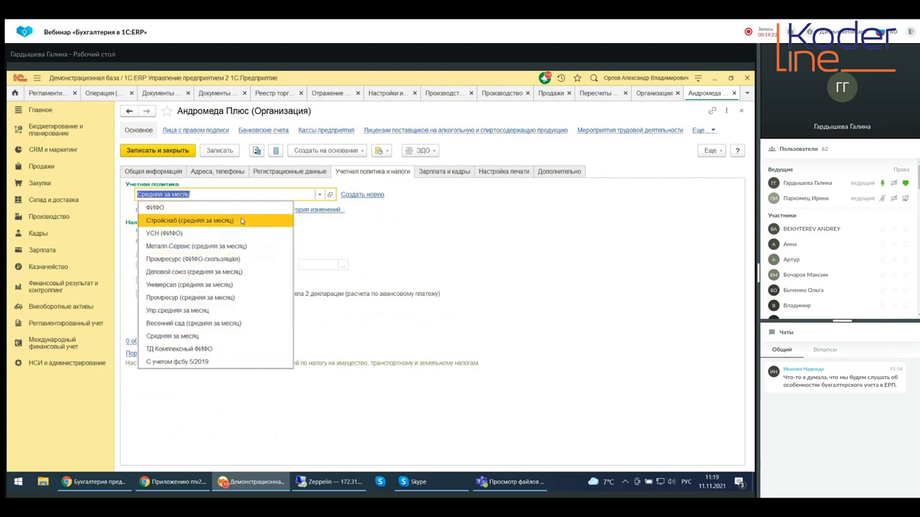
click(398, 213)
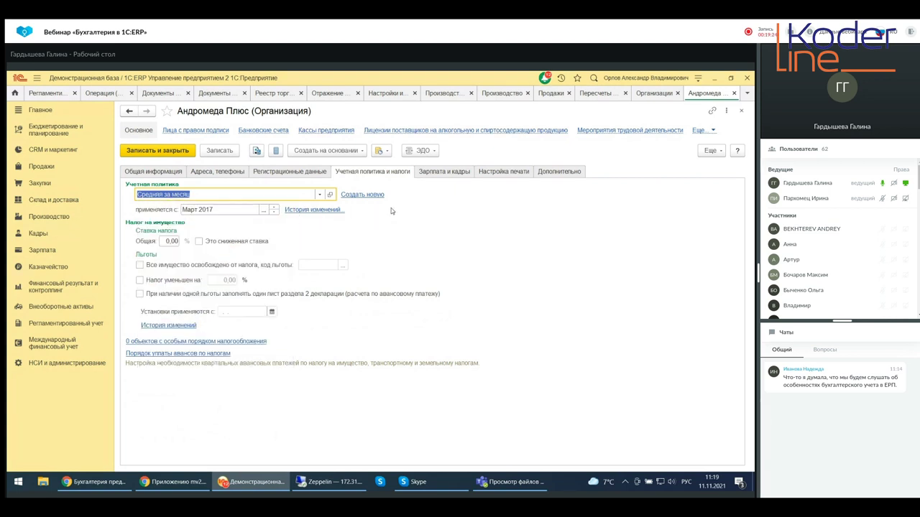
click(362, 195)
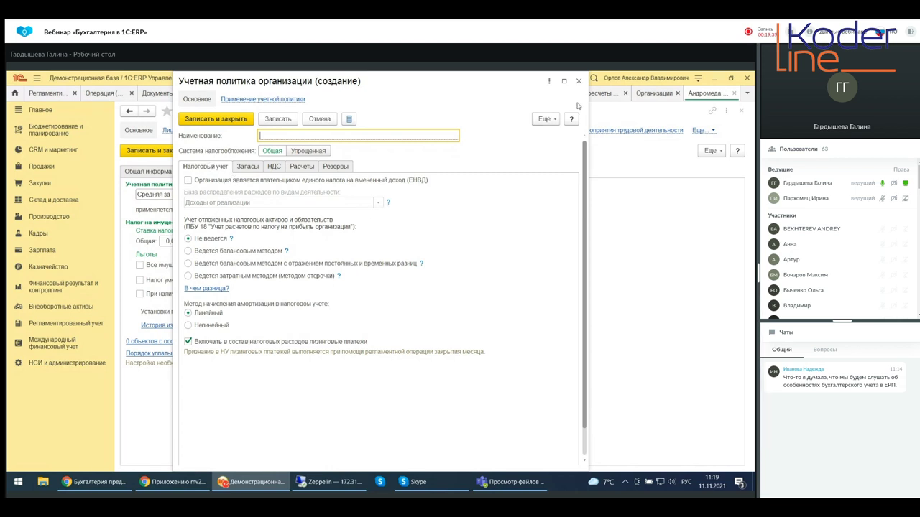
click(581, 82)
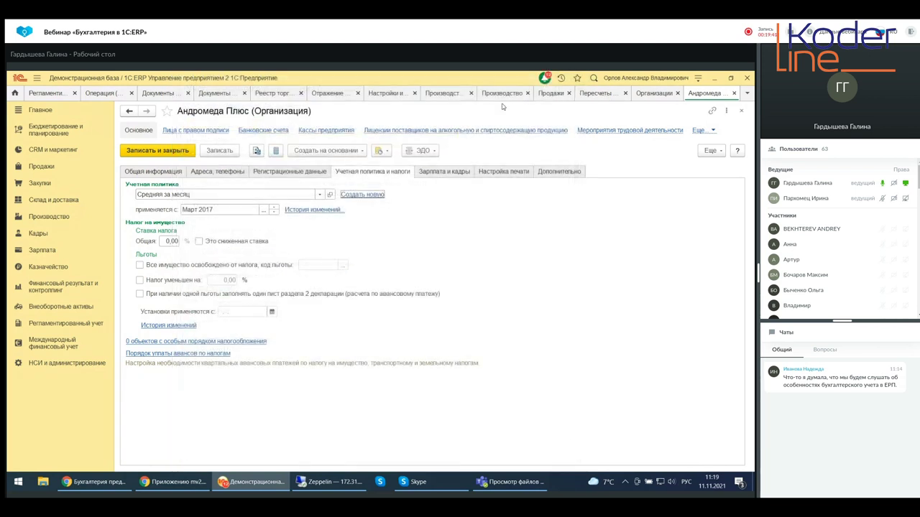
click(320, 195)
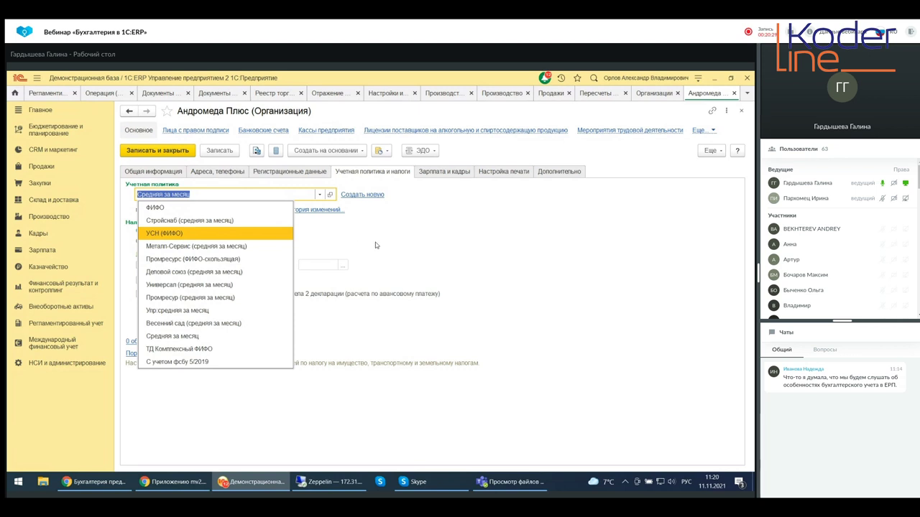
click(355, 232)
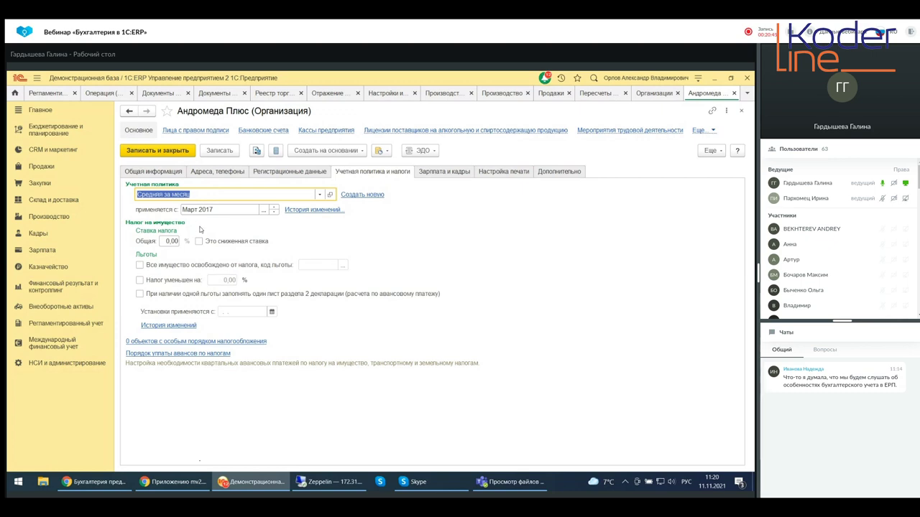
Open the "Средняя за месяц" accounting policy and read the ПБУ 18 hints for "Не ведется" and "Ведется затратным методом".
click(330, 195)
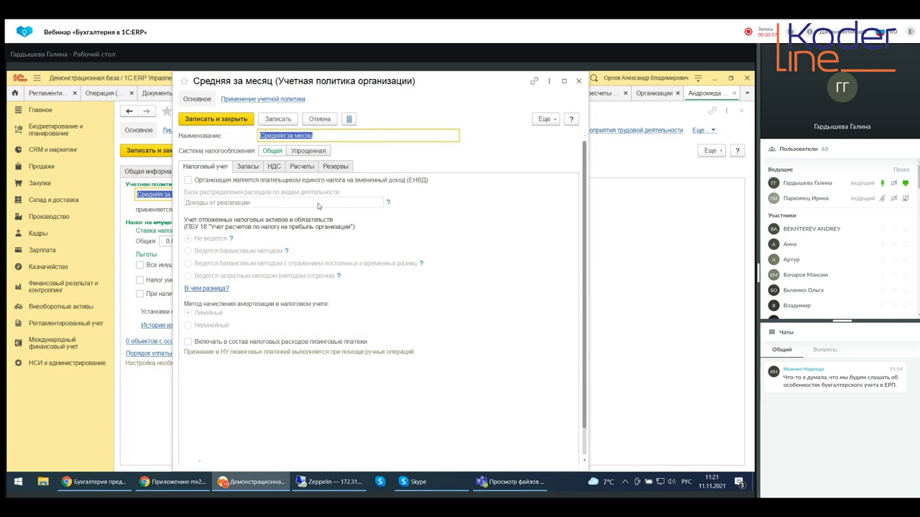
click(232, 240)
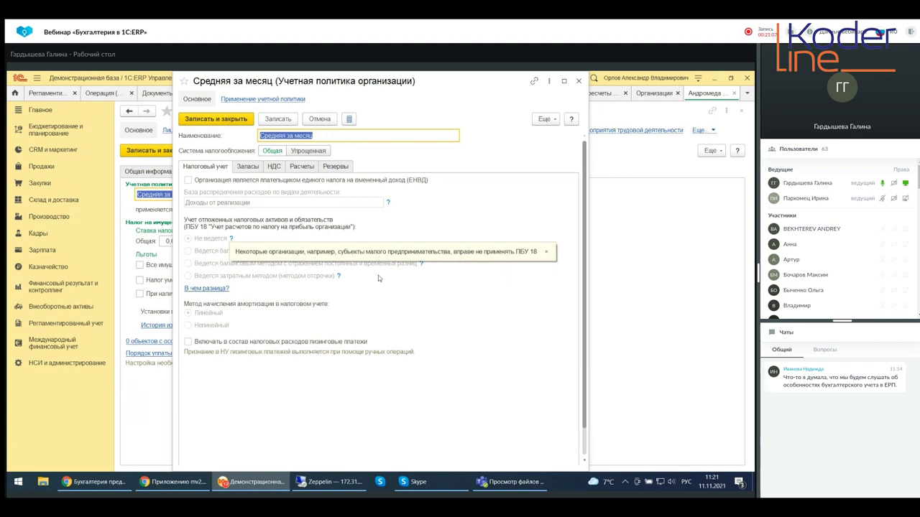
click(339, 277)
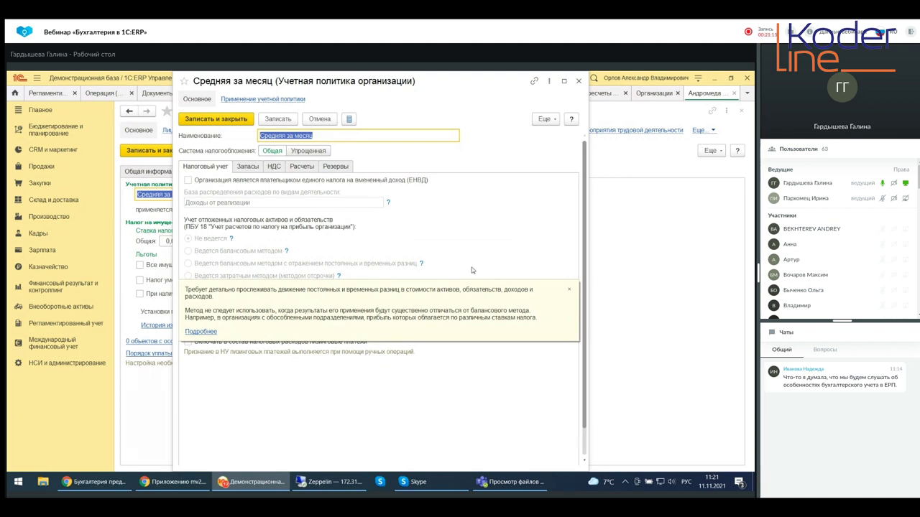
Open the detailed buh.ru article on ПБУ 18/02, skim and close it, and switch to the "Отличия БП от ЕРП" presentation.
click(208, 334)
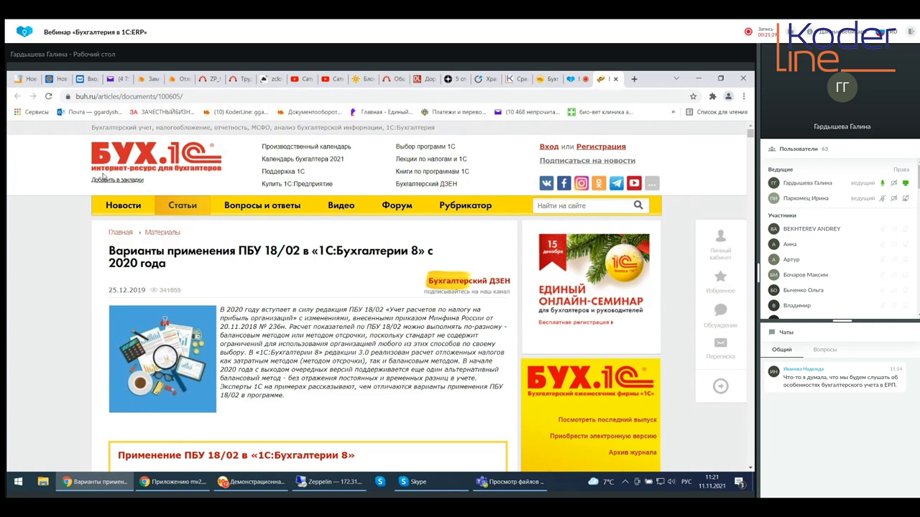
scroll(284, 360, down, 4)
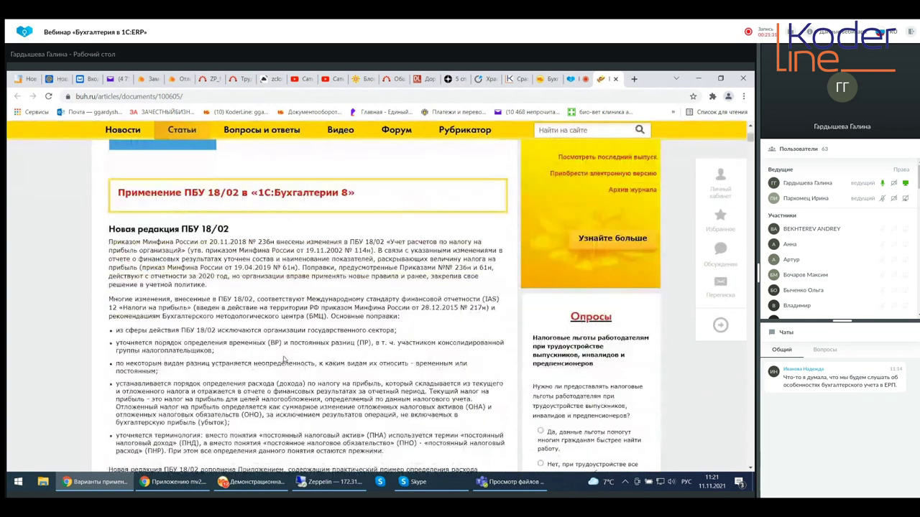
scroll(283, 360, down, 3)
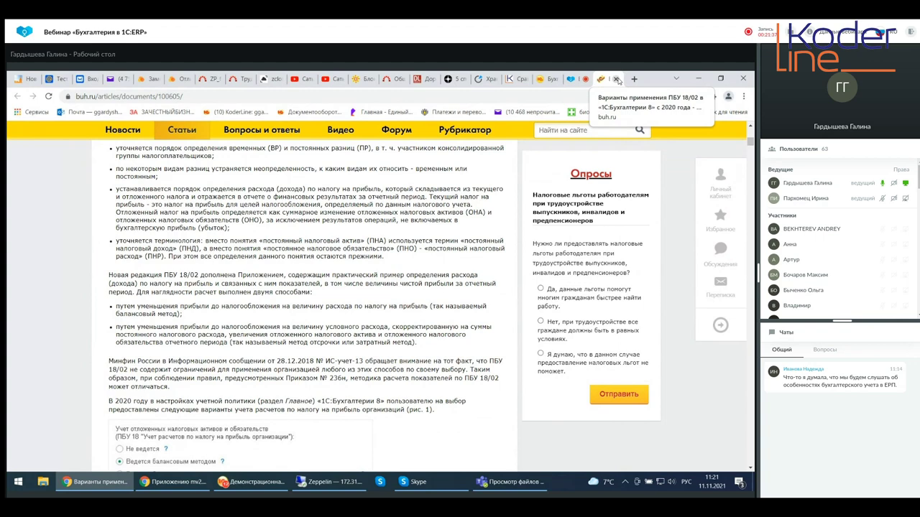
click(616, 79)
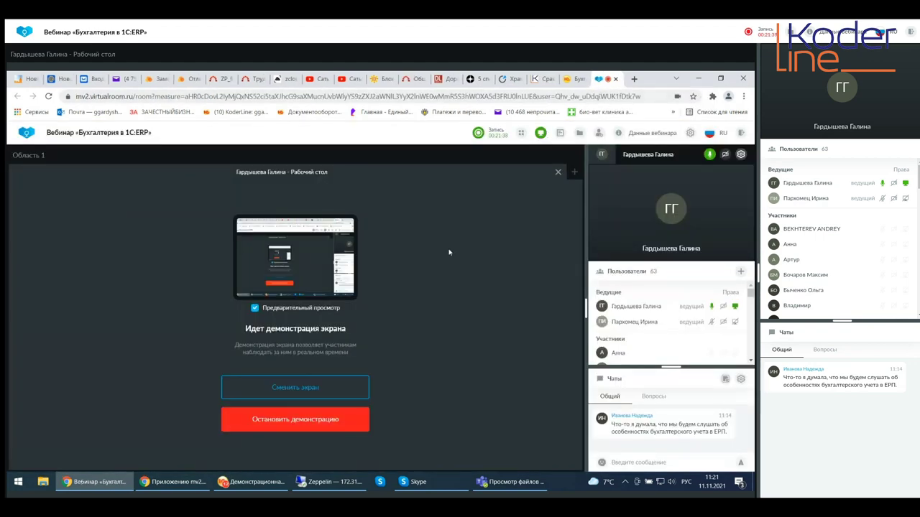
click(191, 79)
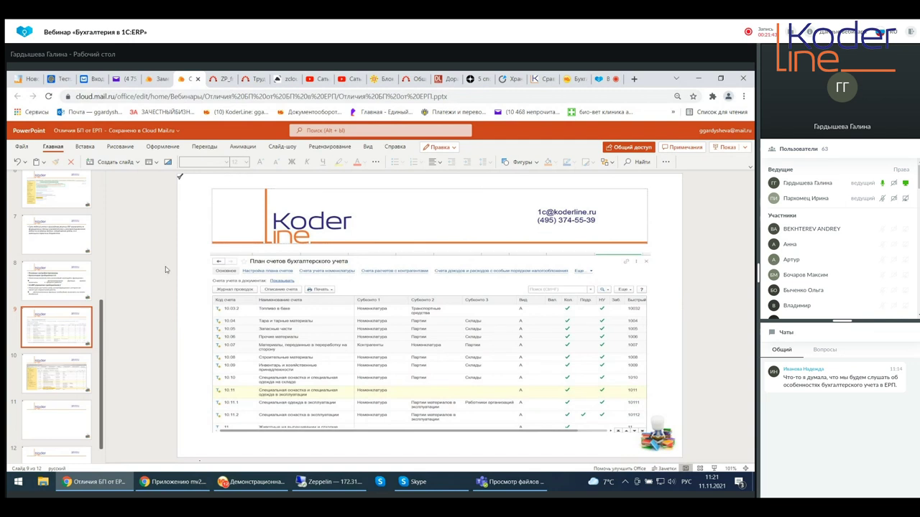
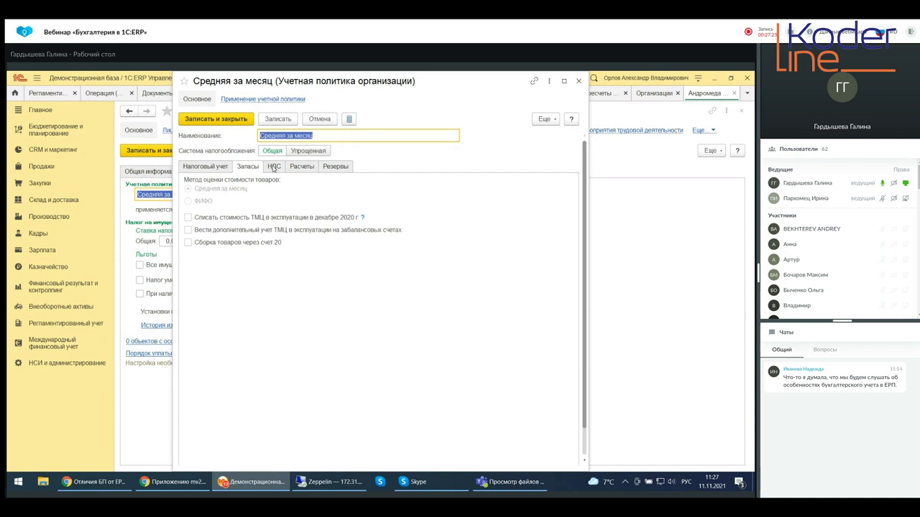
Review the "НДС", "Расчеты" and "Резервы" settings of the "Средняя за месяц" policy and close it without changes.
click(274, 167)
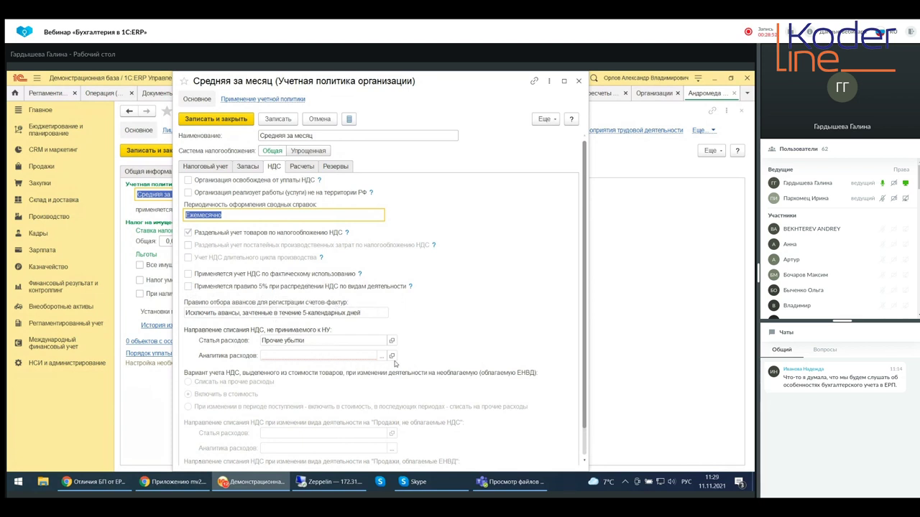
scroll(310, 410, down, 1)
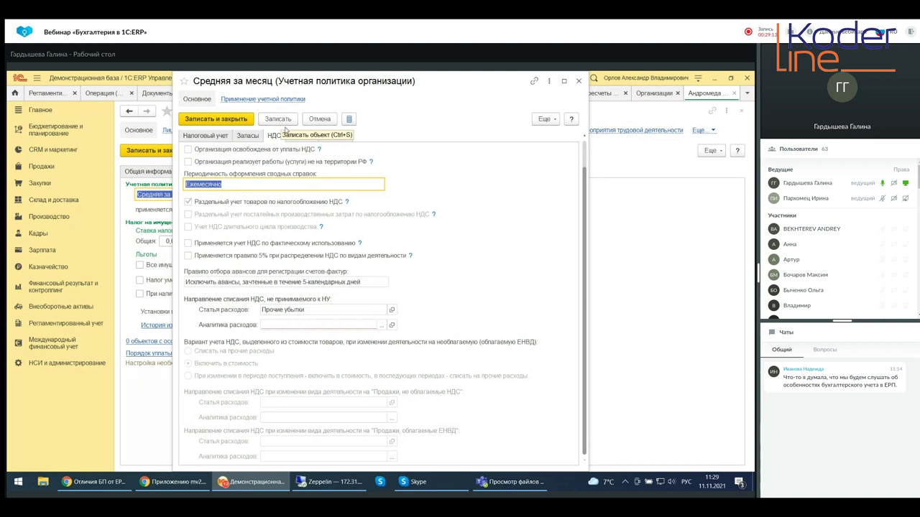
click(304, 139)
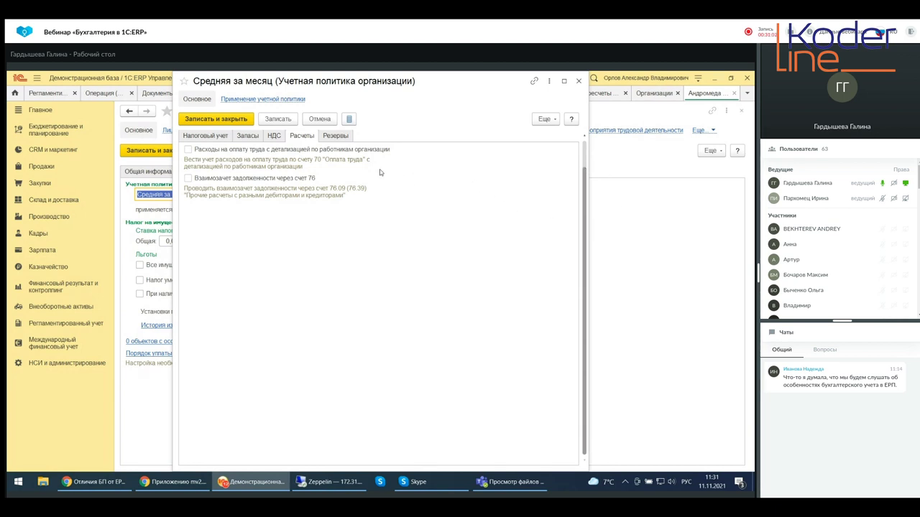
click(346, 137)
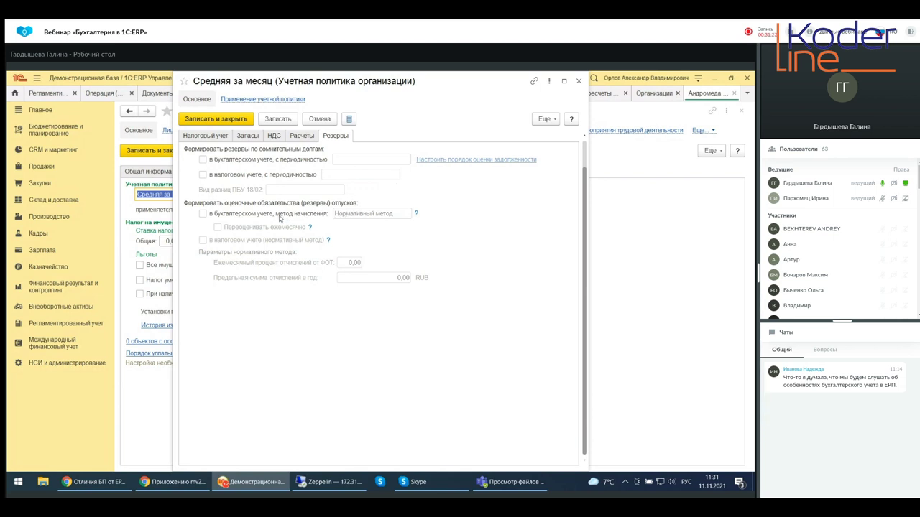
click(578, 81)
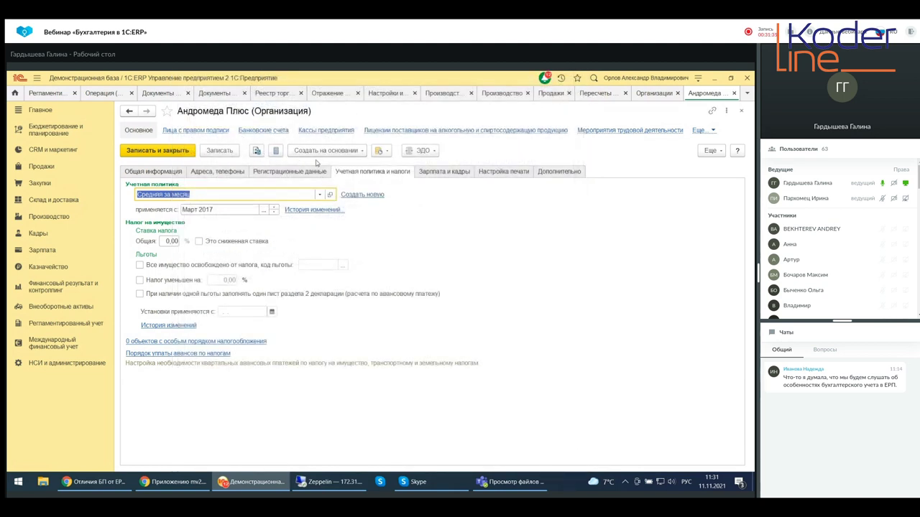
View the organization's "Зарплата и кадры" settings, including the territorial conditions and work schedule form, and close that form unchanged.
click(437, 172)
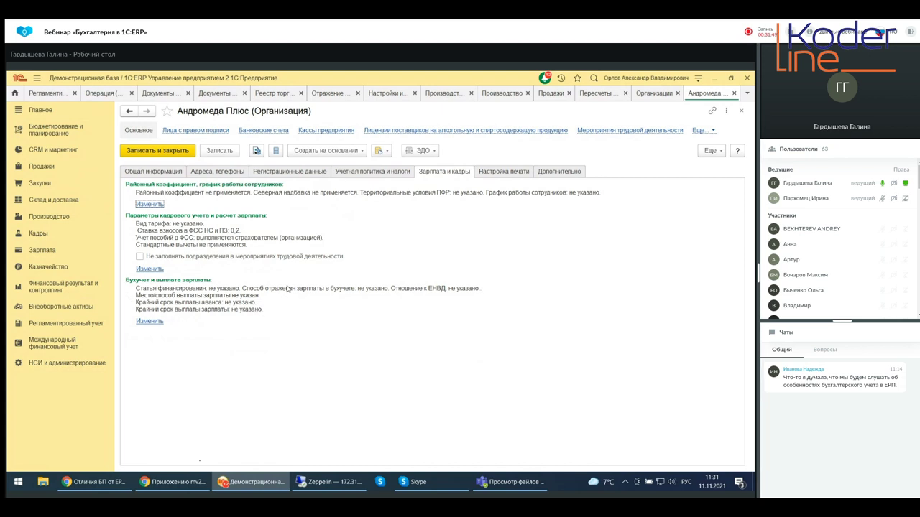
click(150, 204)
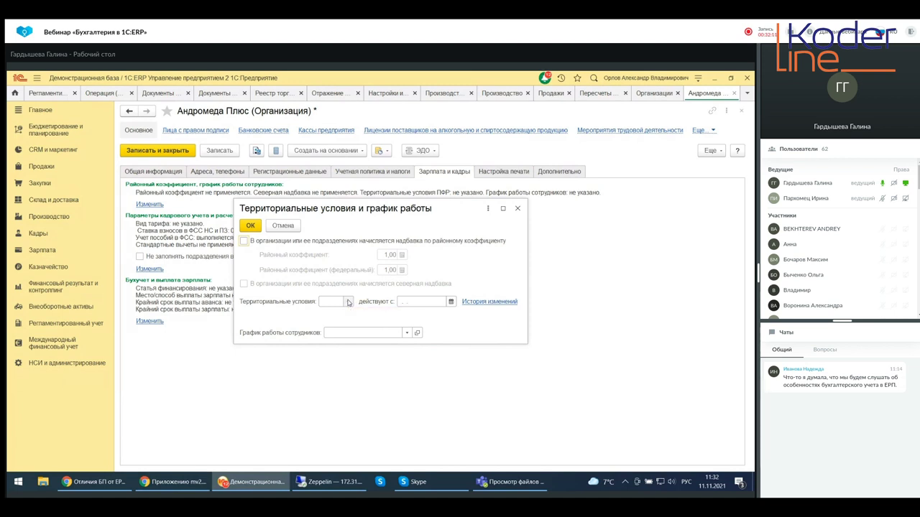
click(518, 208)
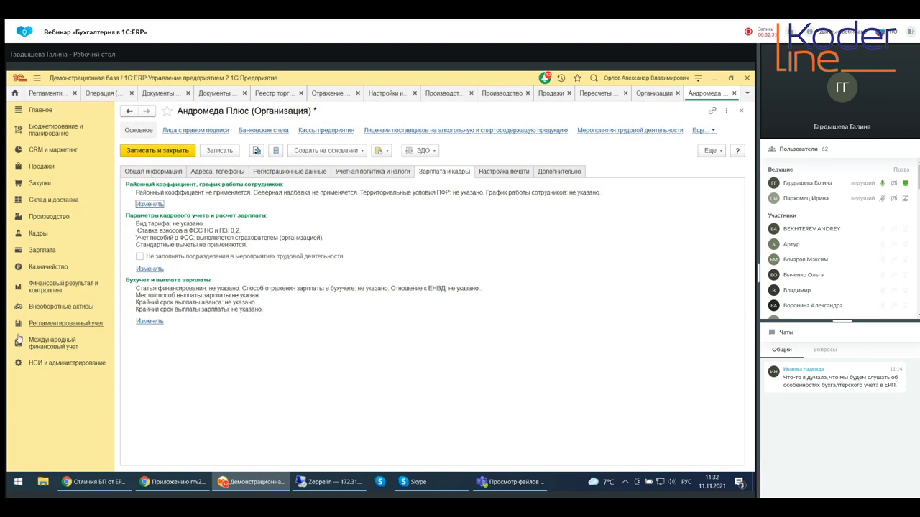
Open the "Учет прослеживаемых товаров" workspace and expand its "НСИ и ввод остатков" section.
click(46, 367)
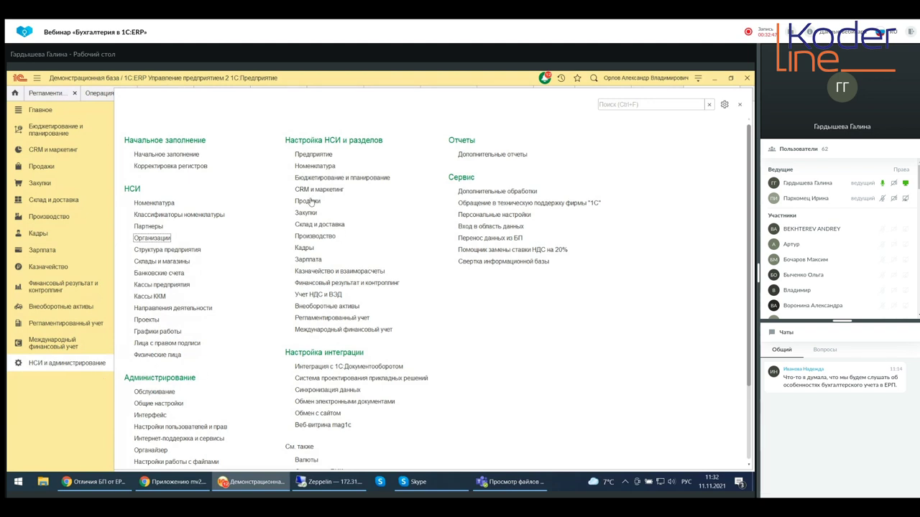
scroll(193, 270, down, 3)
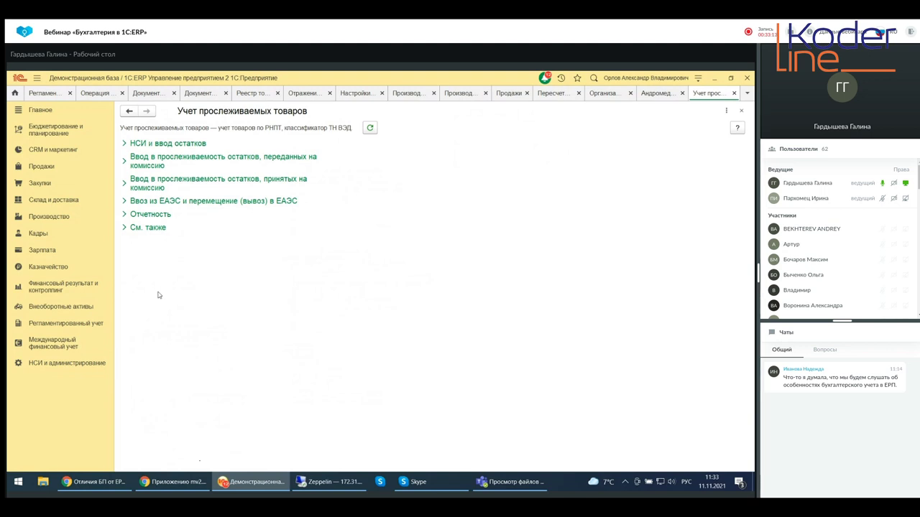
click(124, 143)
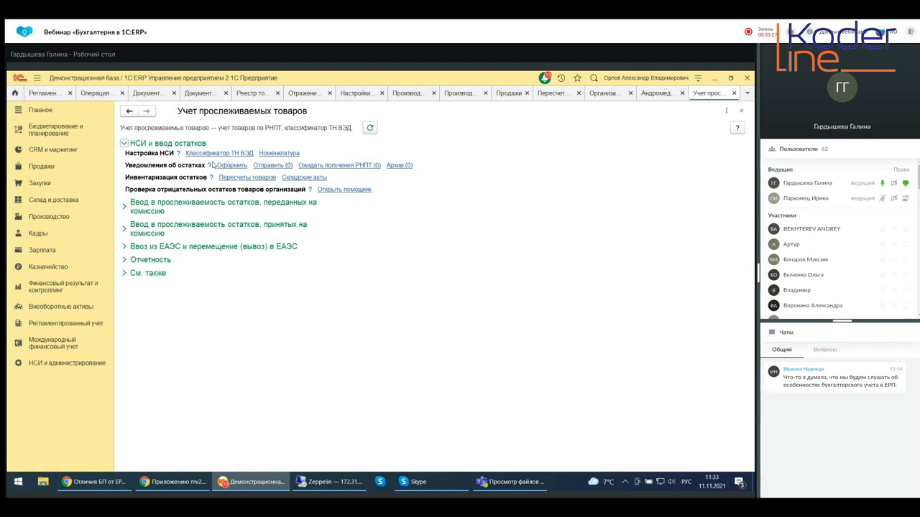
Read the hint for "Уведомления об остатках", view the form for preparing these notifications, and close it.
mouse_move(210, 166)
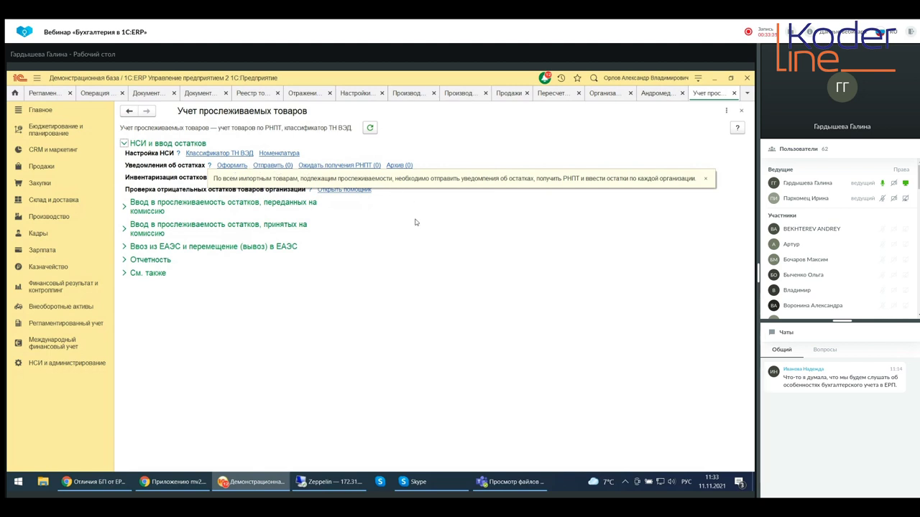
click(705, 179)
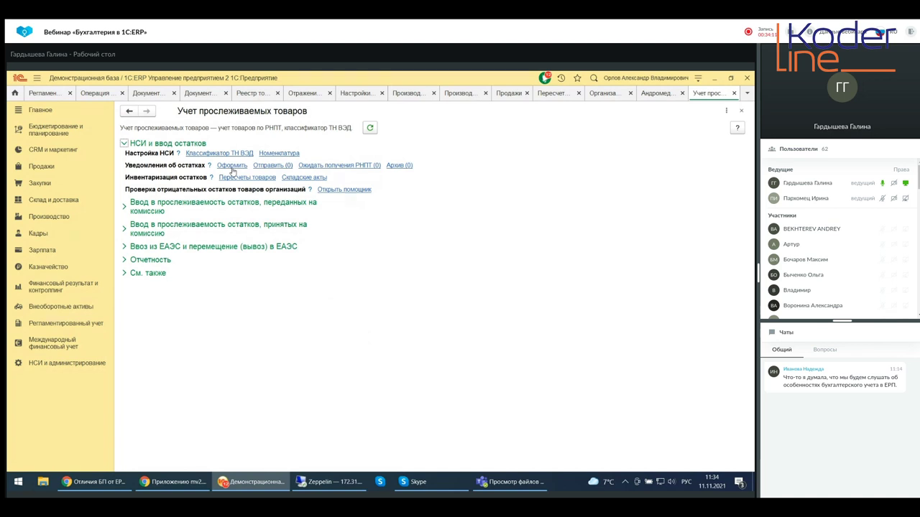
click(232, 165)
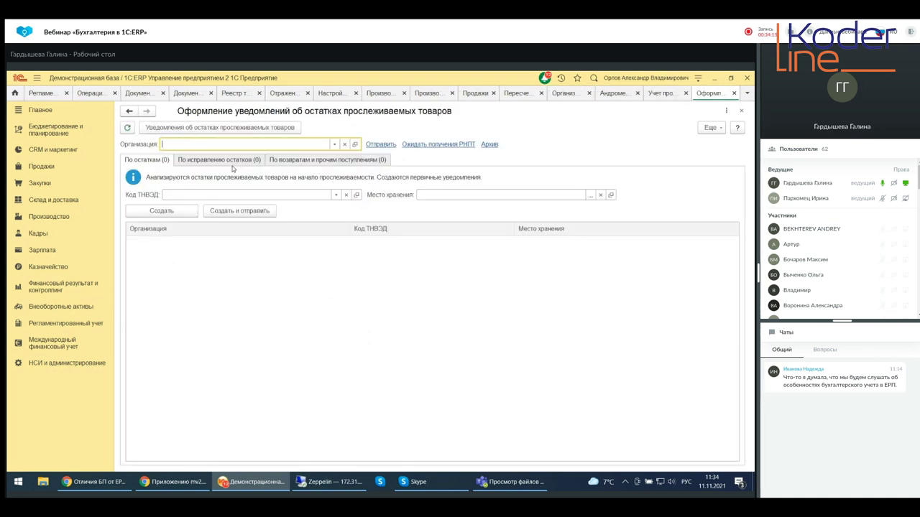
click(739, 110)
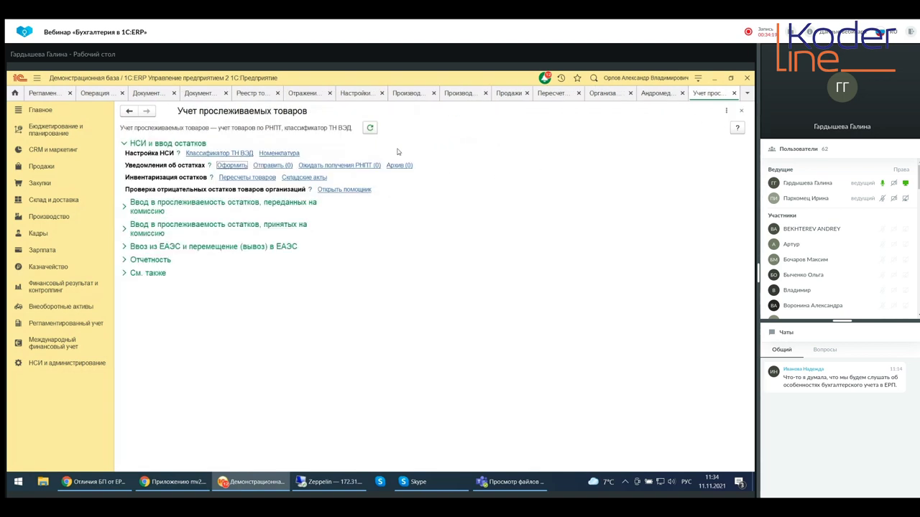